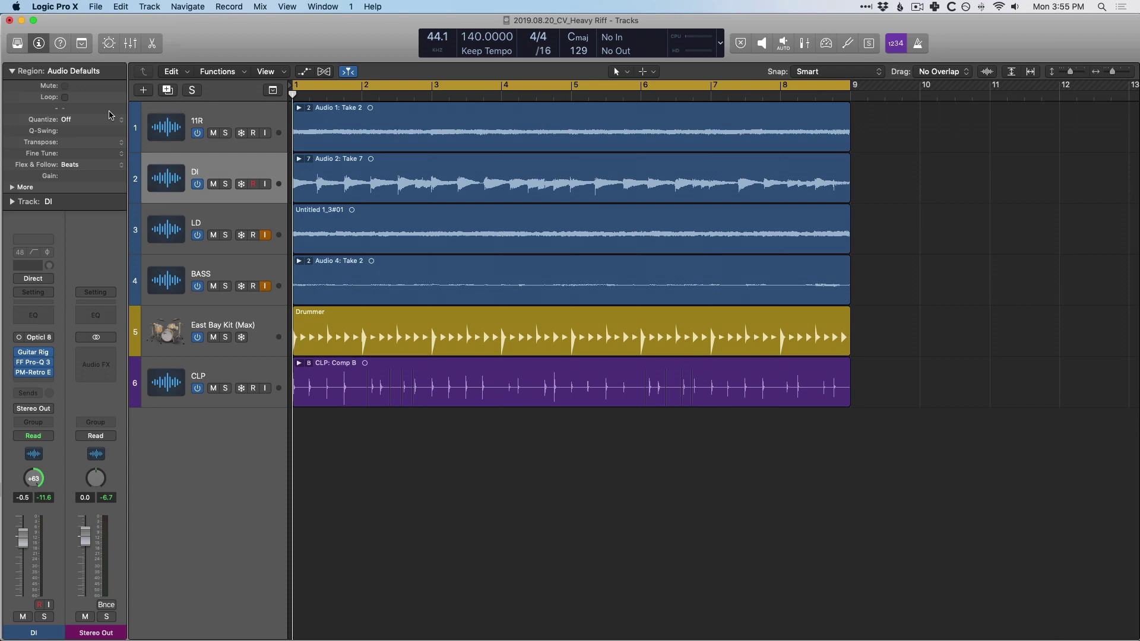
- Show the Mixer below the tracks using the X key
key(x)
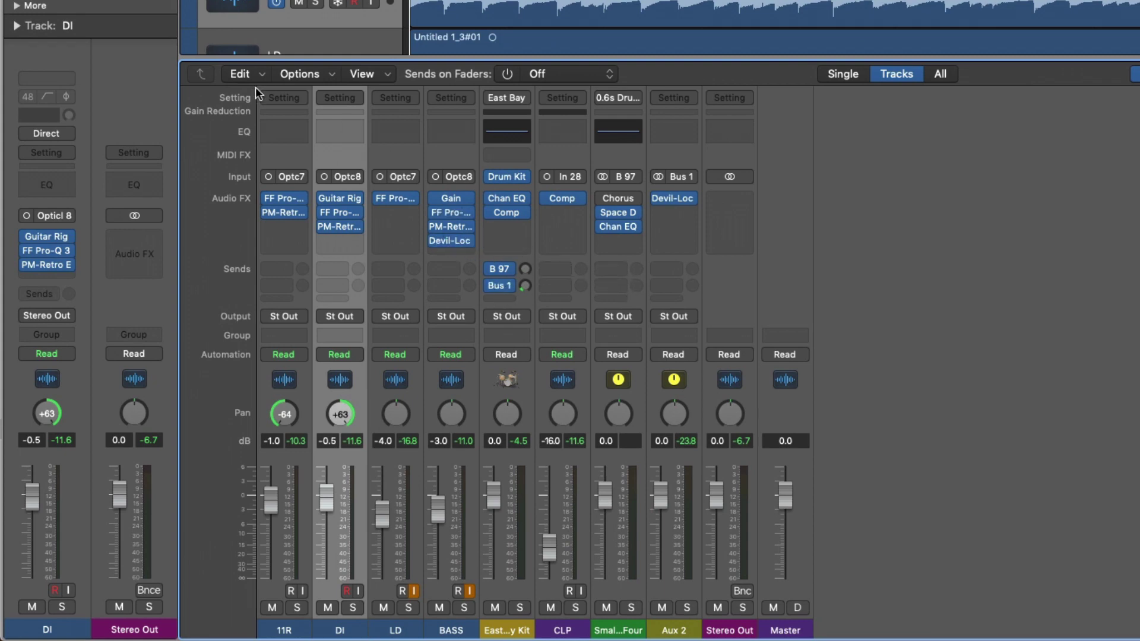
- Check the Mixer's Edit menu, then bring up the DI strip's channel strip Setting menu
click(238, 75)
click(239, 74)
click(341, 98)
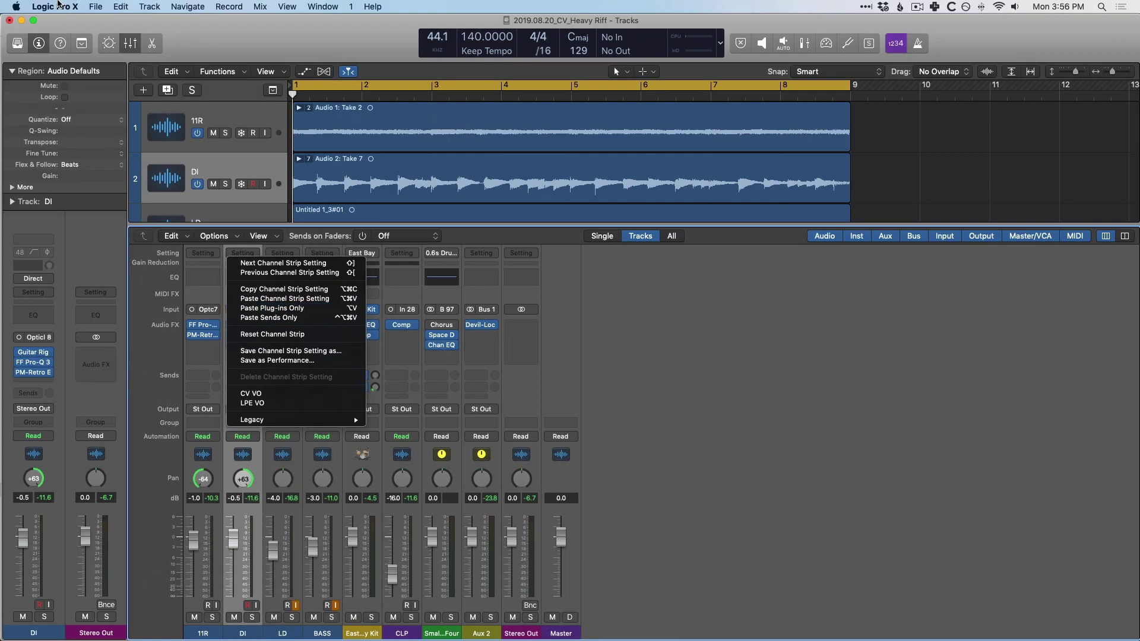
- Search the Key Commands editor for 'paste plug' to find its shortcut
key(Escape)
click(51, 4)
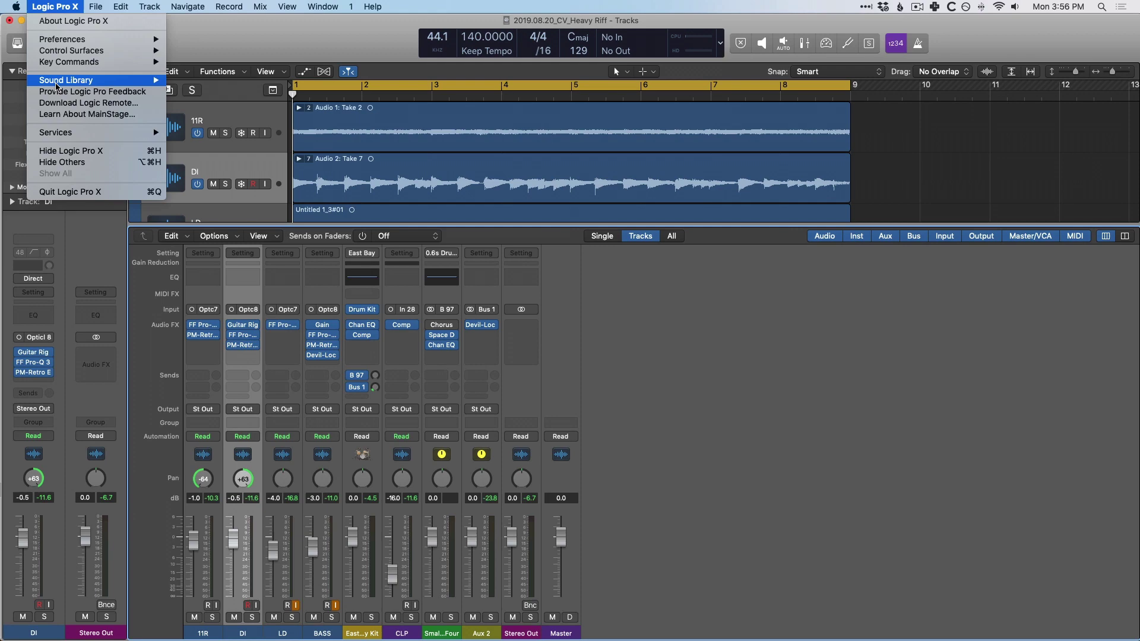
mouse_move(59, 66)
click(189, 73)
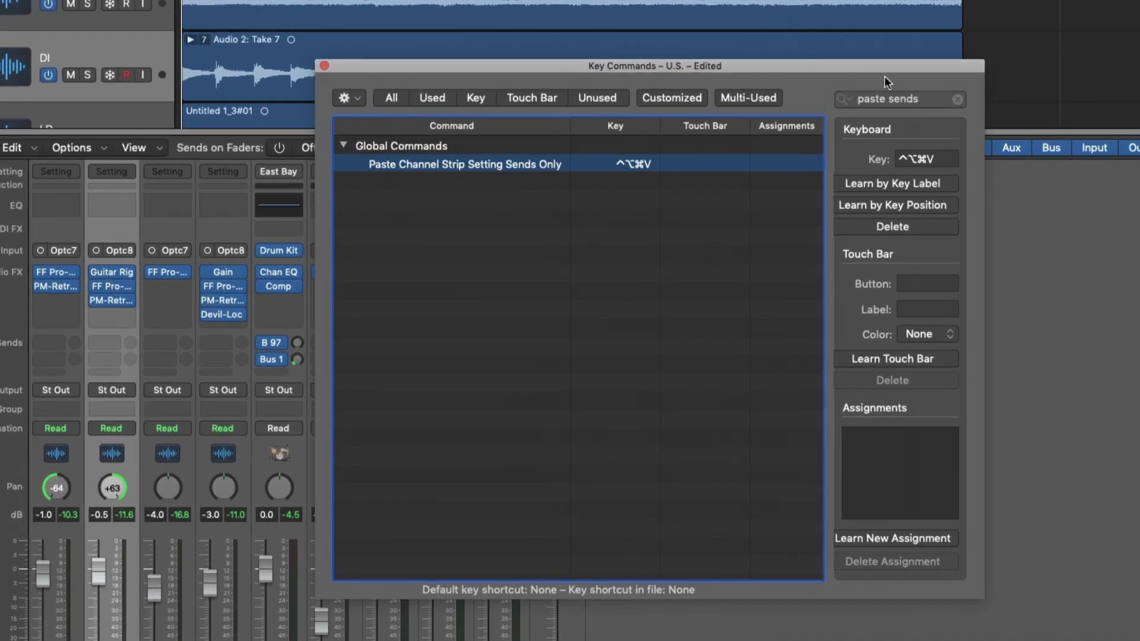
click(858, 146)
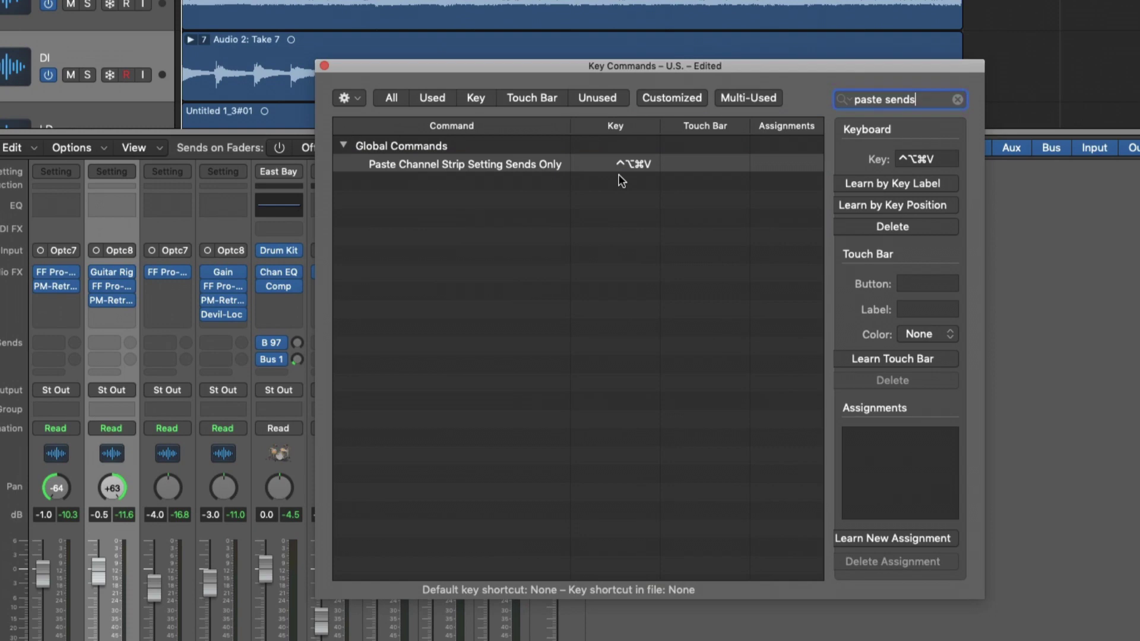
click(958, 99)
text(paste)
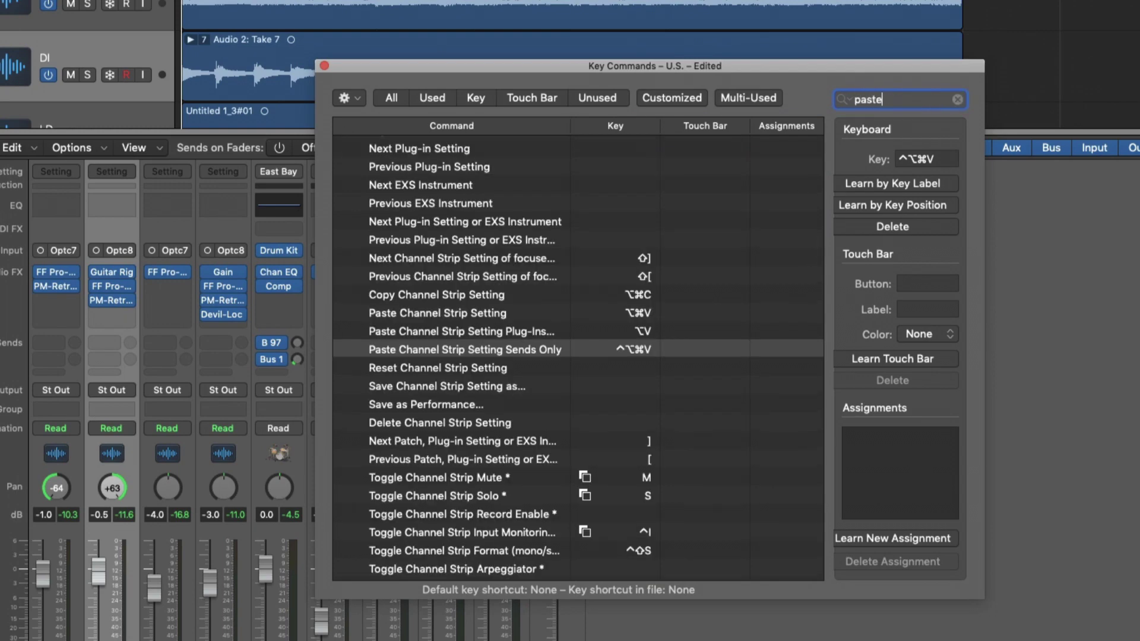
text( plug)
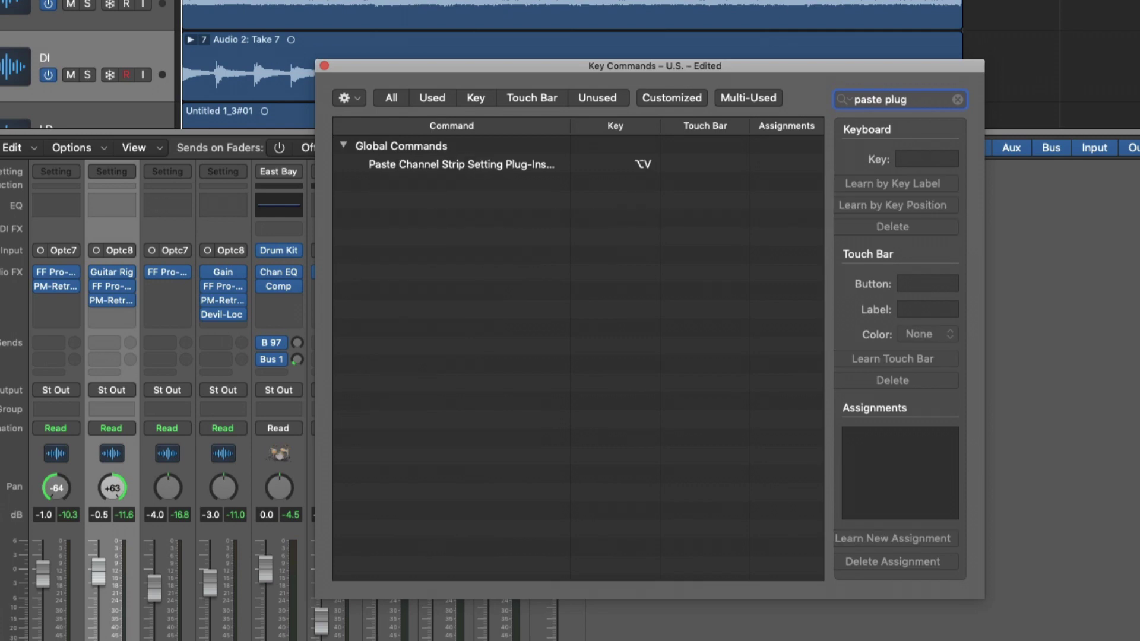
- Close Key Commands and create a new Audio track, Audio 6
click(324, 65)
key(alt+super+n)
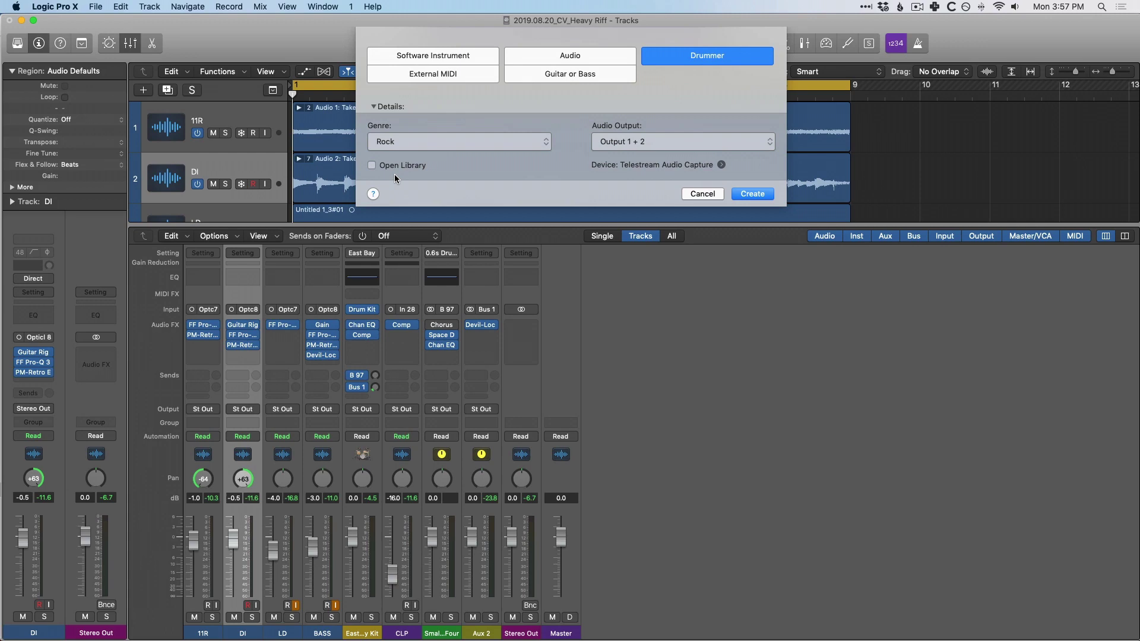
key(Left)
key(Return)
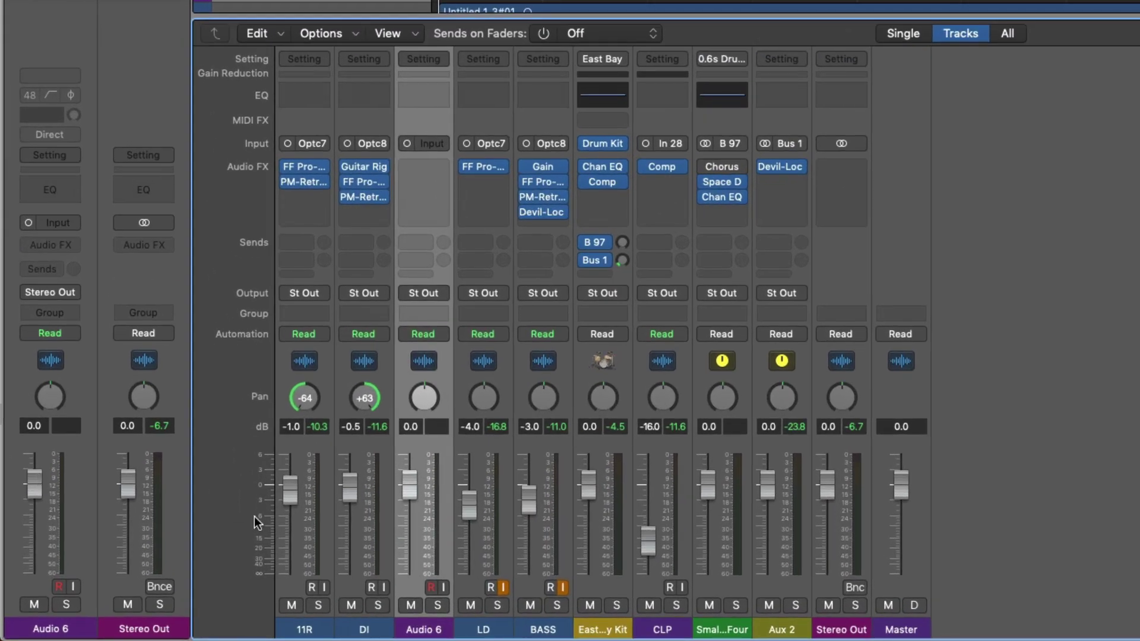
- Copy DI's channel strip setting and paste it onto Audio 6
click(366, 628)
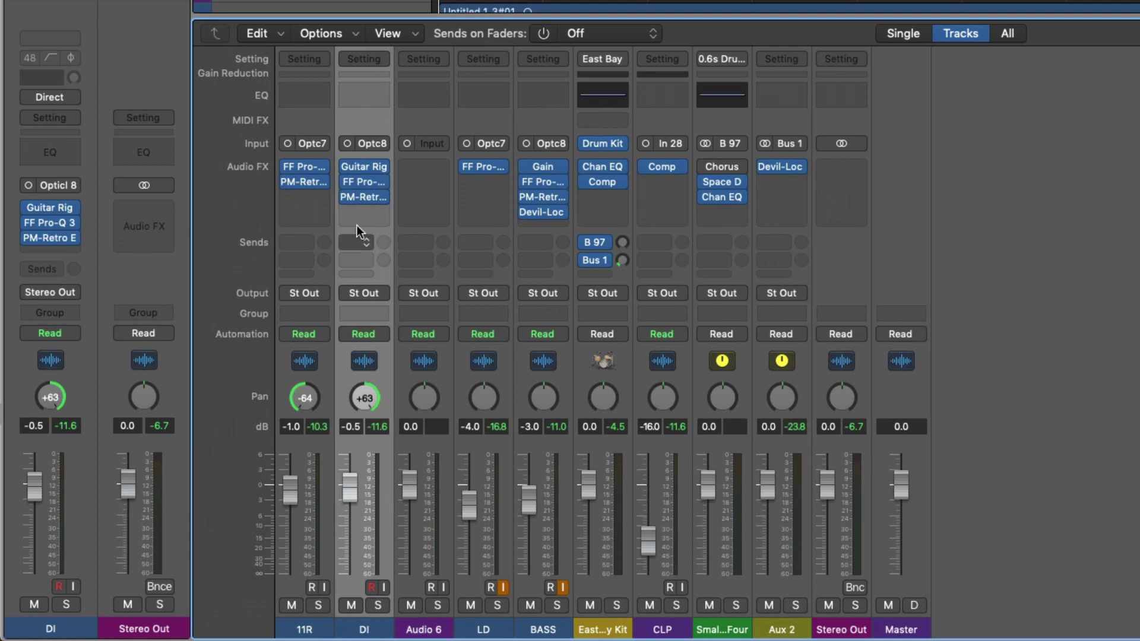
click(361, 55)
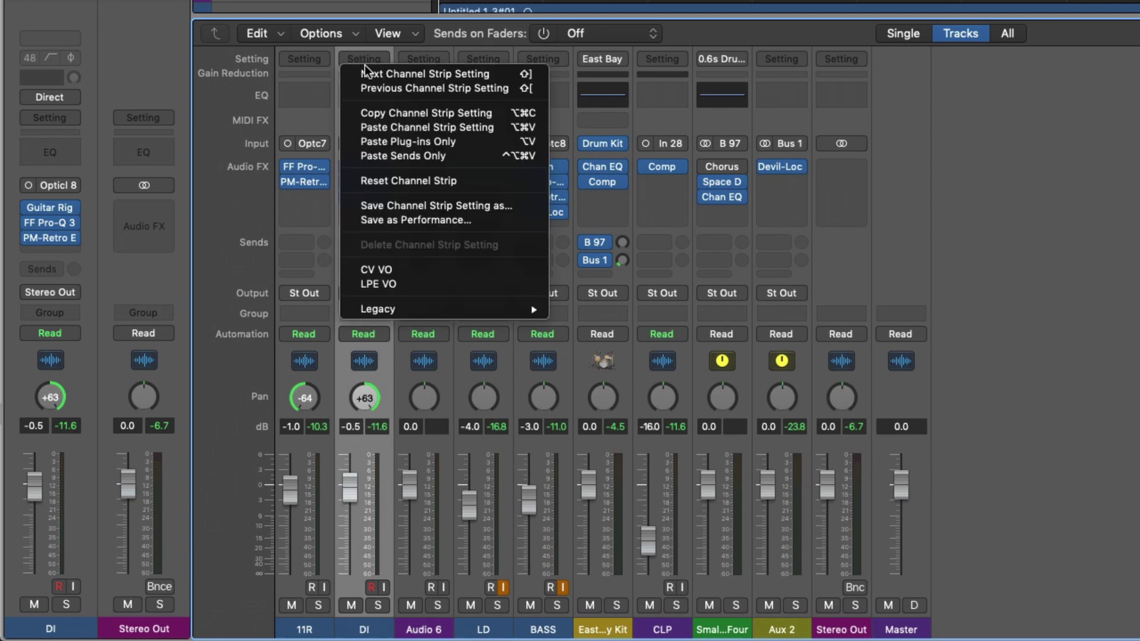
click(375, 112)
click(425, 628)
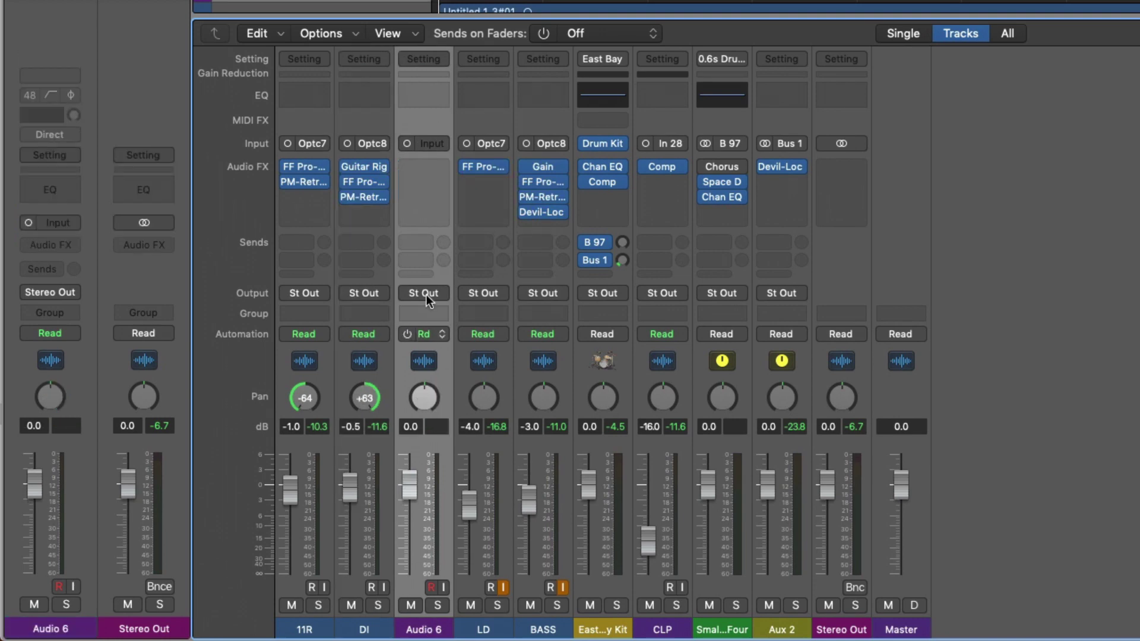
click(425, 60)
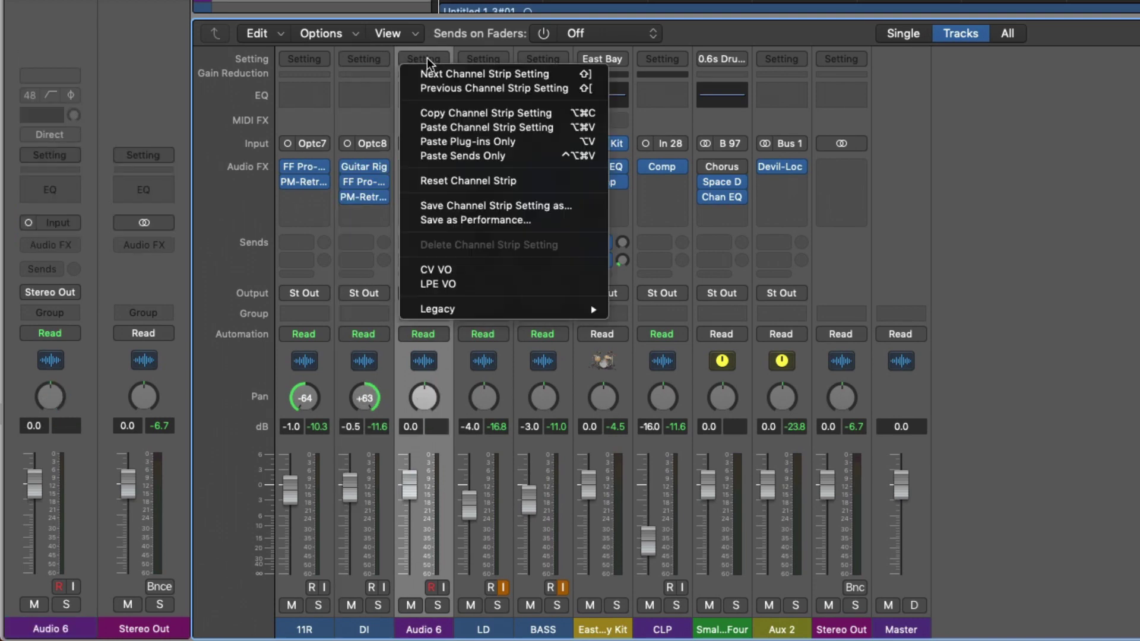
click(439, 127)
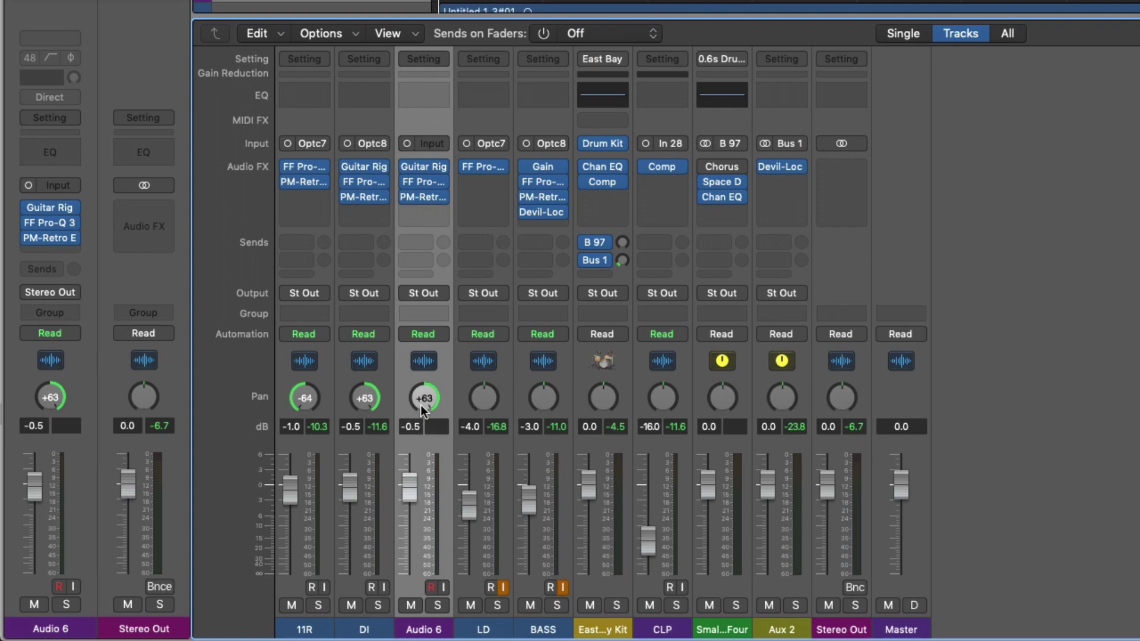
- Undo the Audio 6 paste and give DI a Bus 1 send with raised level
key(super+z)
click(348, 237)
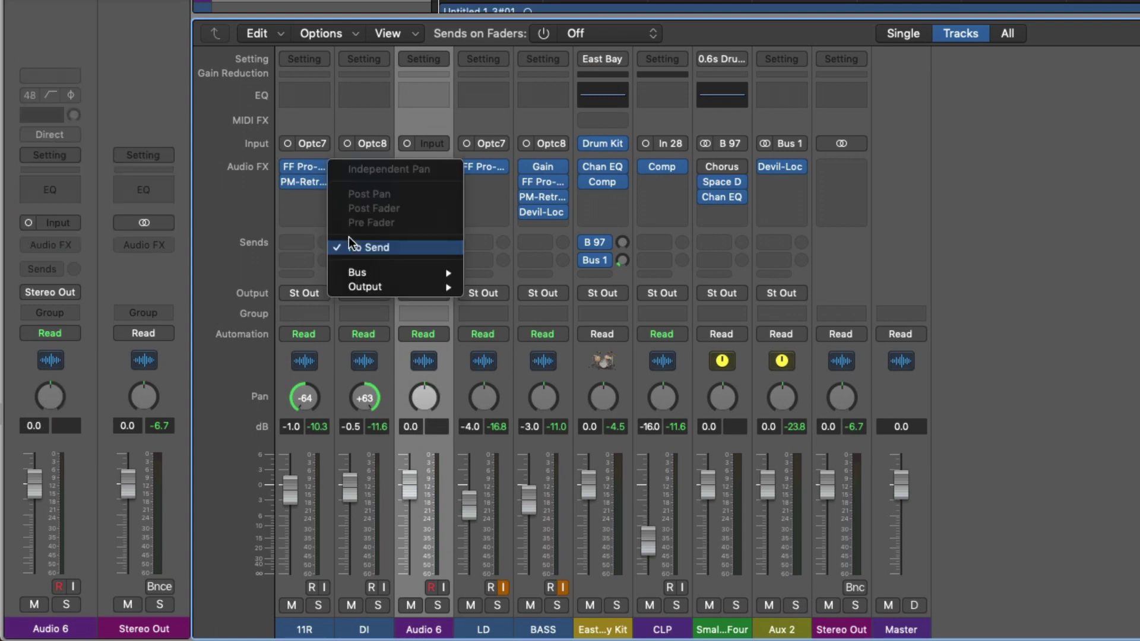
mouse_move(368, 272)
click(540, 72)
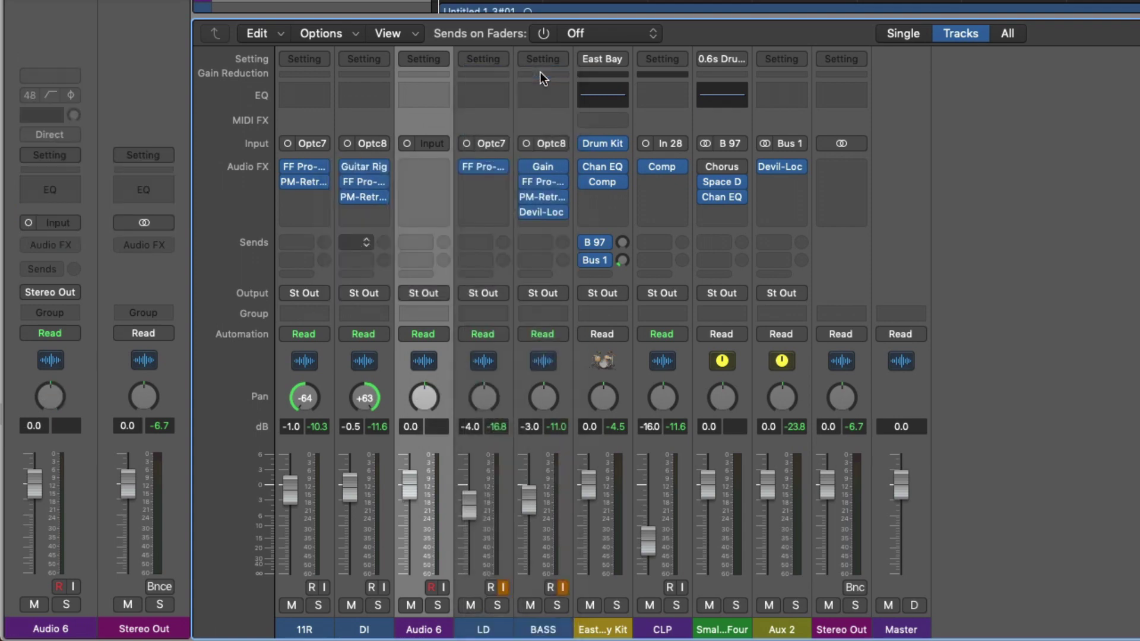
drag(384, 246, 385, 248)
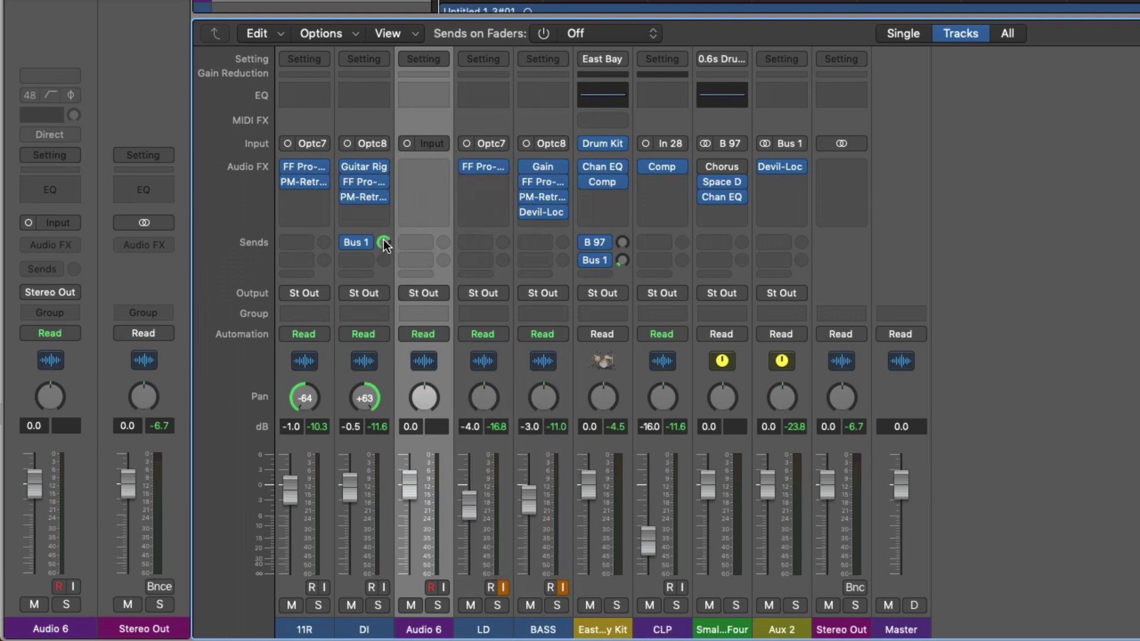
- Paste DI's strip onto Audio 6: plug-ins, Bus 1 send, +63 pan, -0.5 dB
click(358, 634)
click(364, 52)
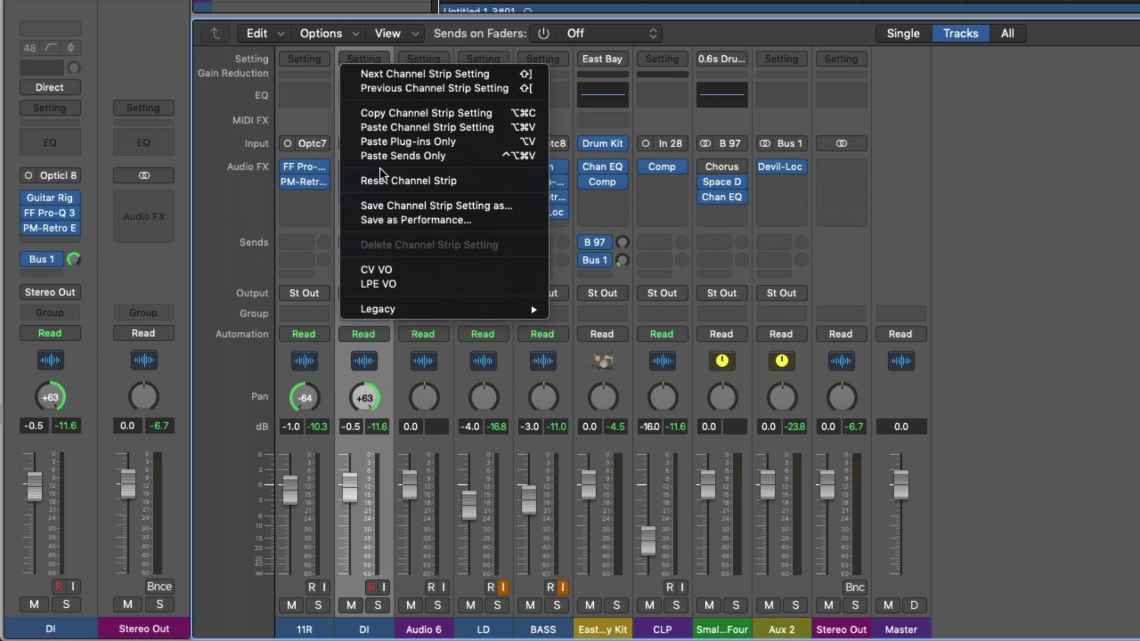
click(383, 107)
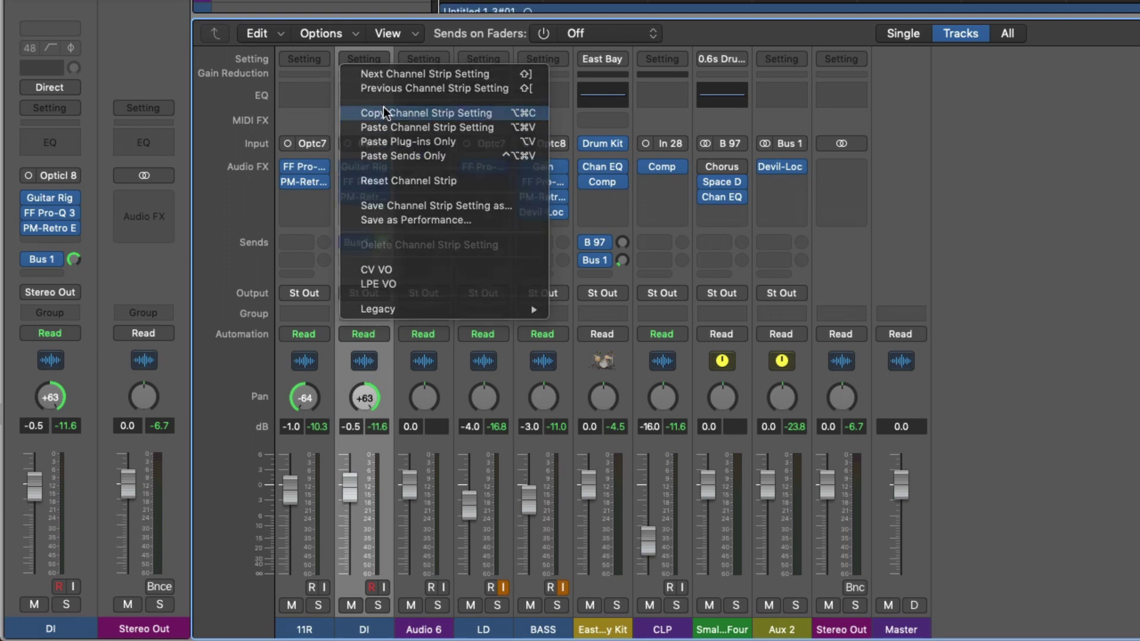
click(439, 59)
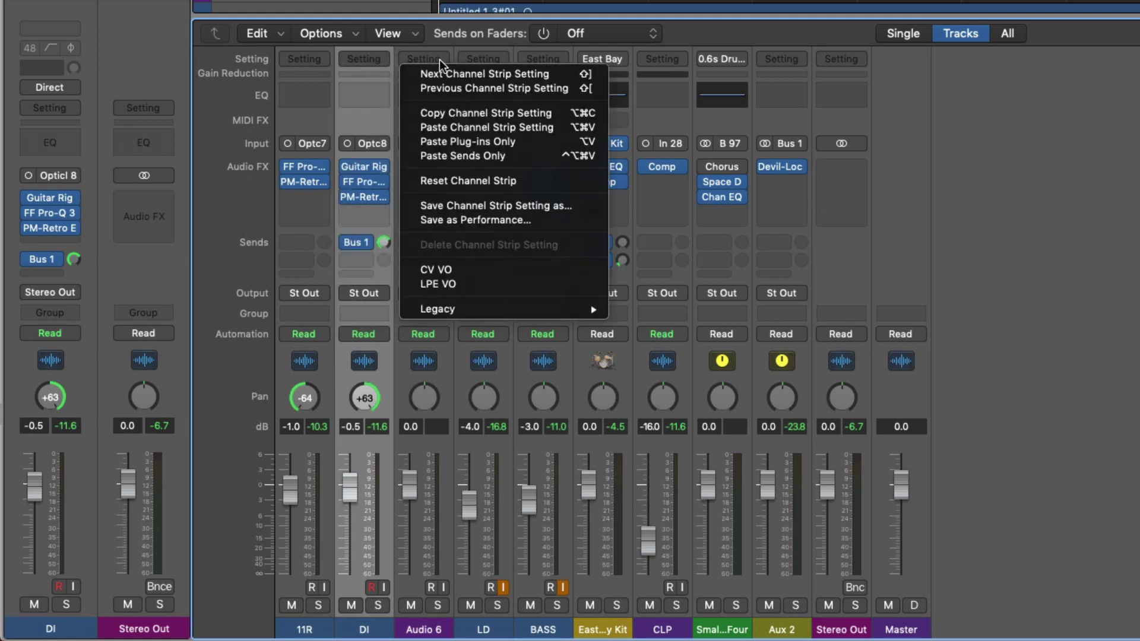
click(444, 123)
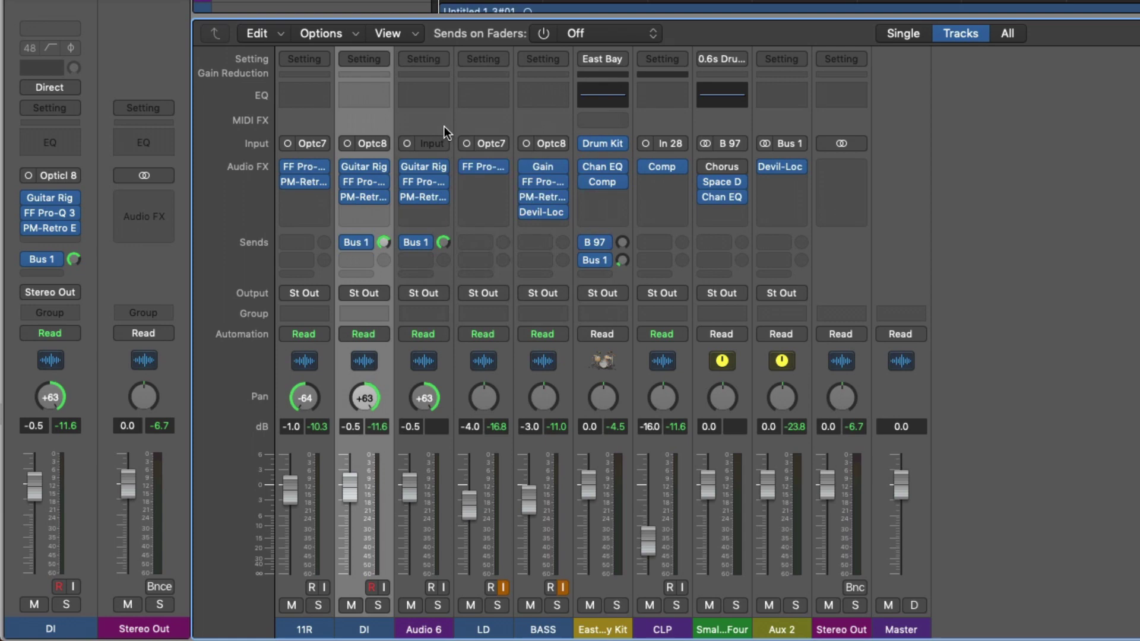
- Replace the full paste on Audio 6 with DI's plug-ins only
key(super+z)
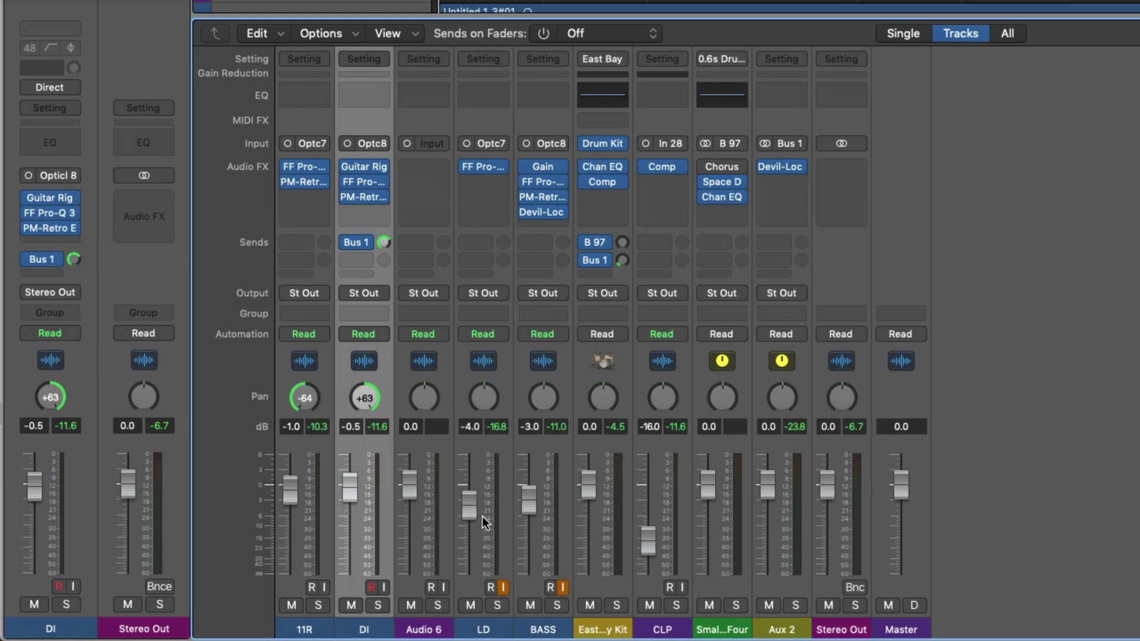
click(423, 58)
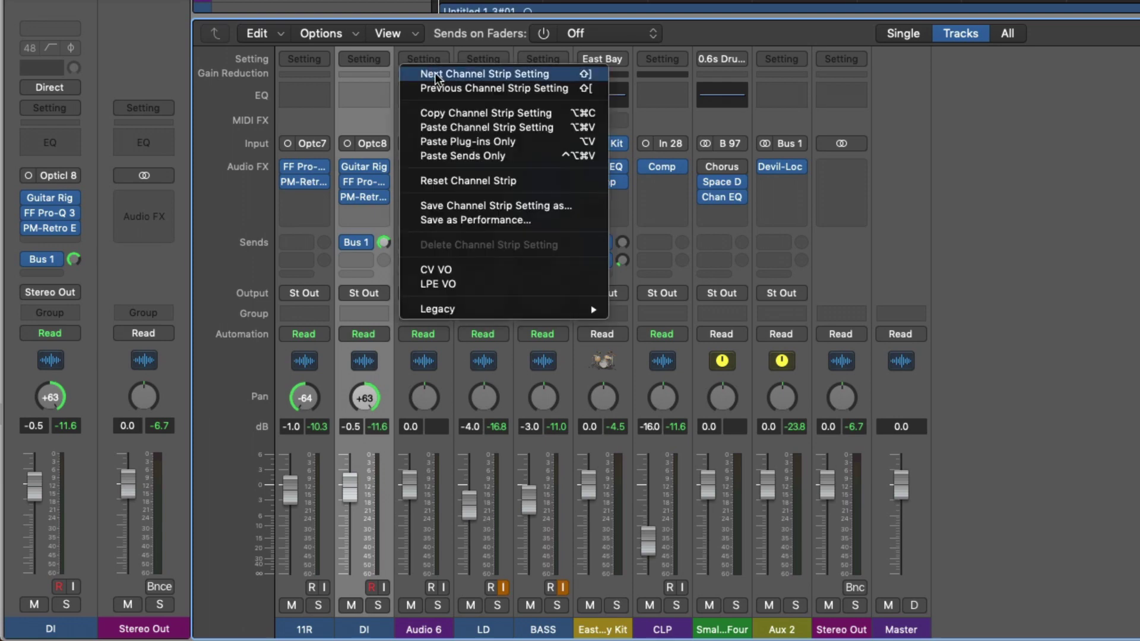
click(450, 140)
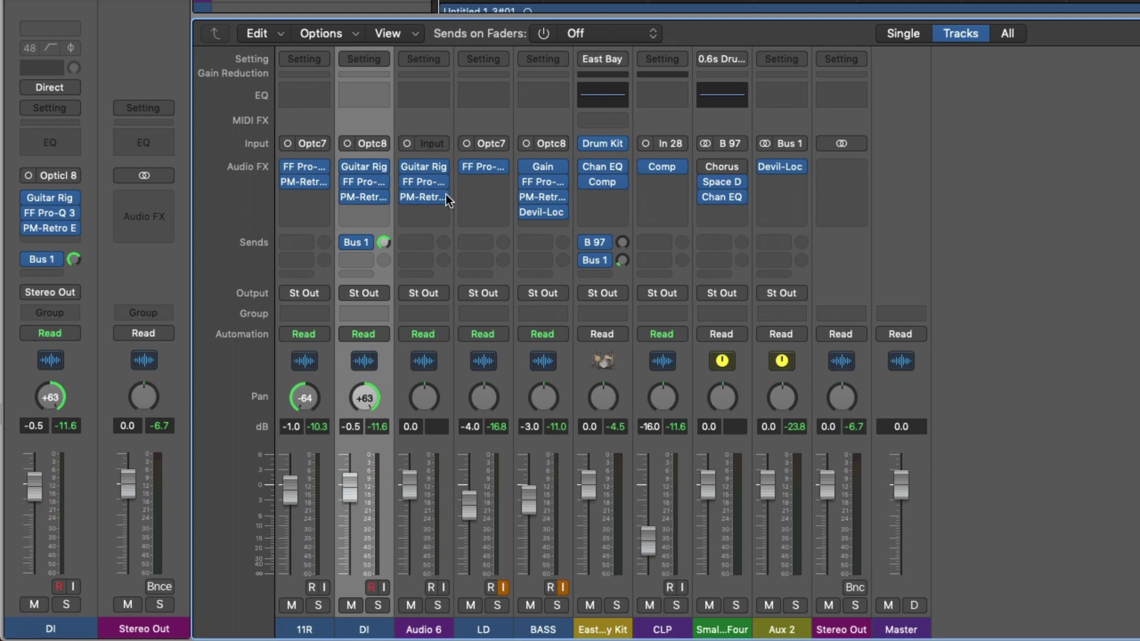
- Undo and redo the plug-ins-only paste on Audio 6 to compare
key(super+z)
click(423, 626)
key(super+shift+z)
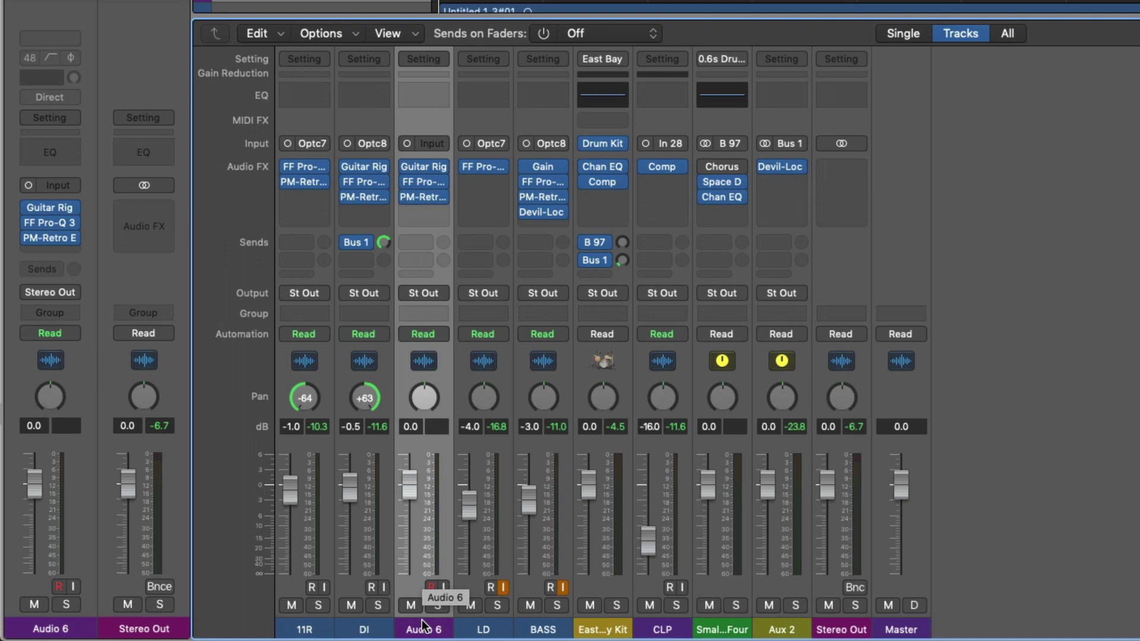
- Undo the plug-in paste and give Audio 6 only DI's Bus 1 send via Paste Sends Only
key(super+z)
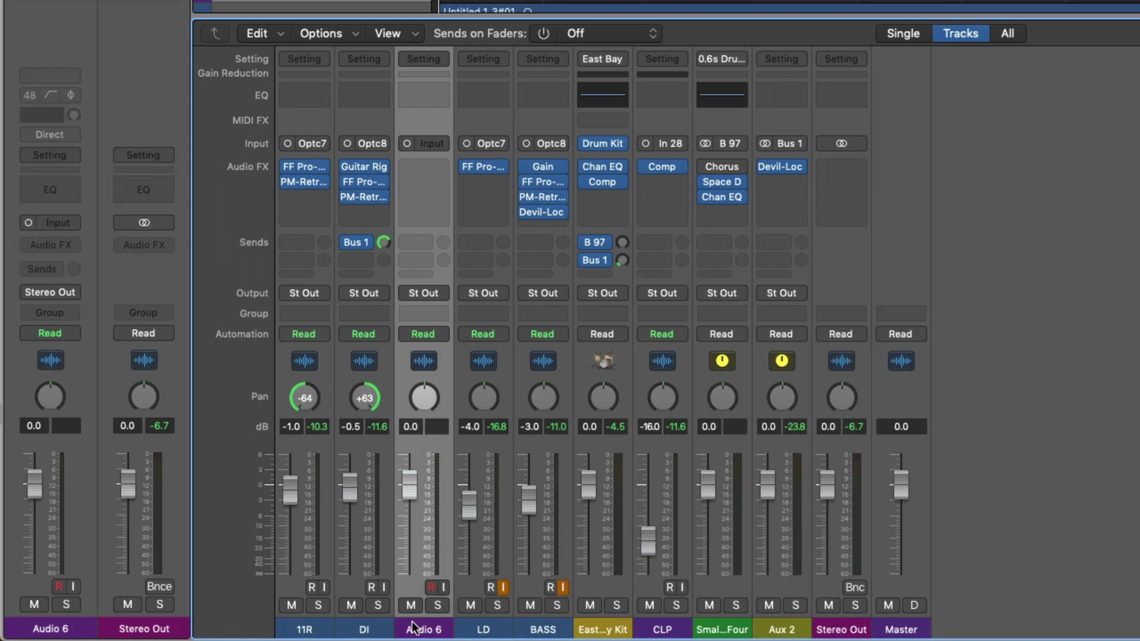
click(381, 633)
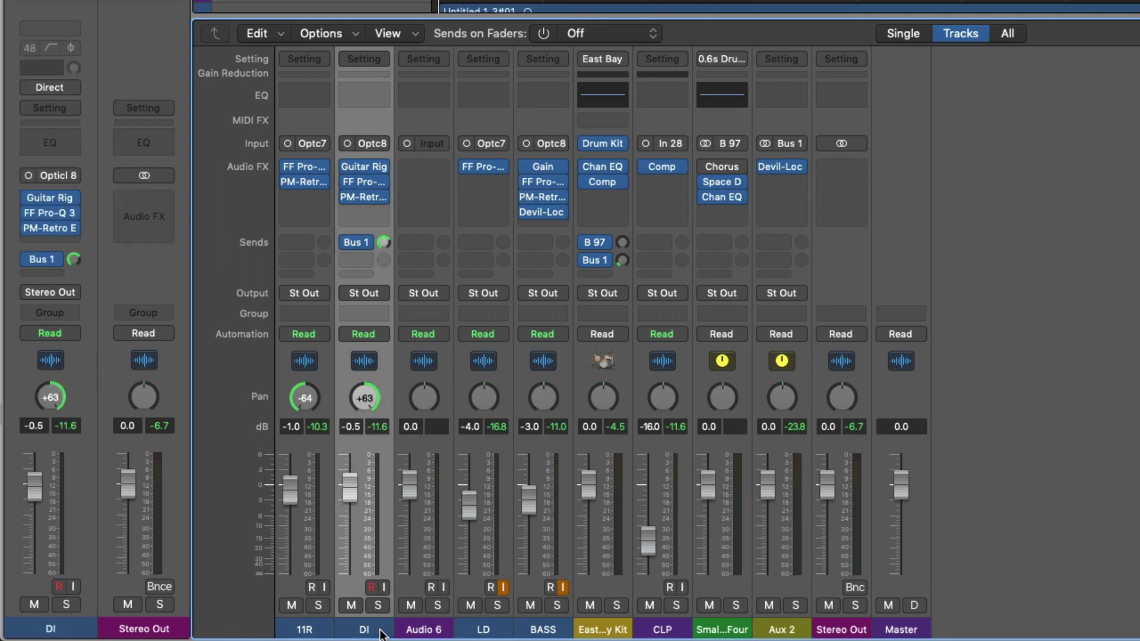
click(409, 630)
click(423, 58)
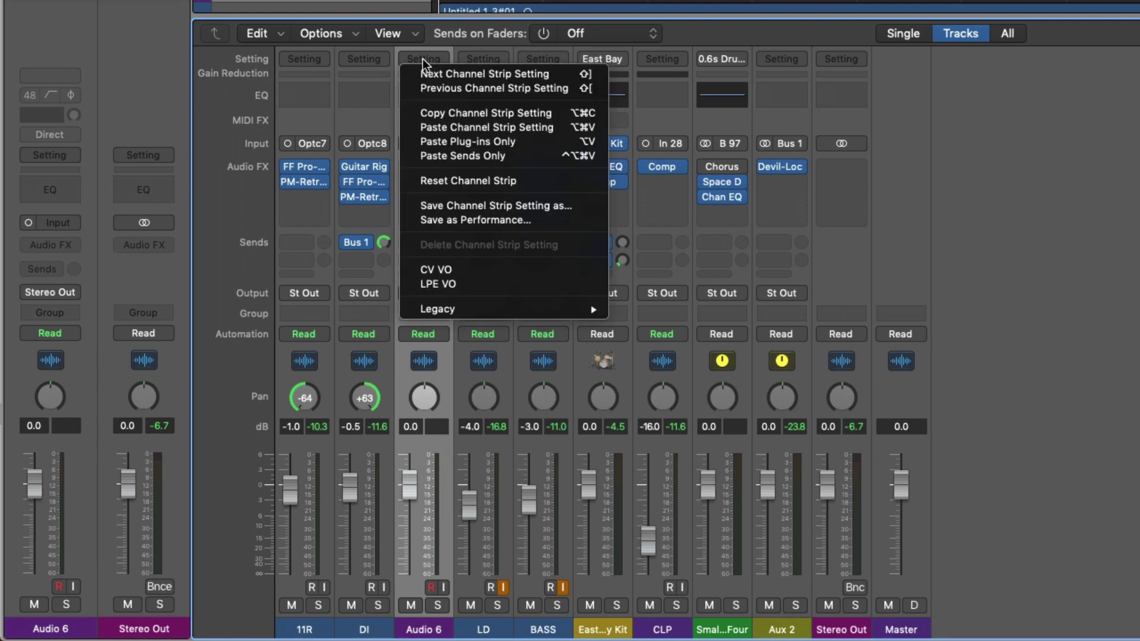
click(445, 156)
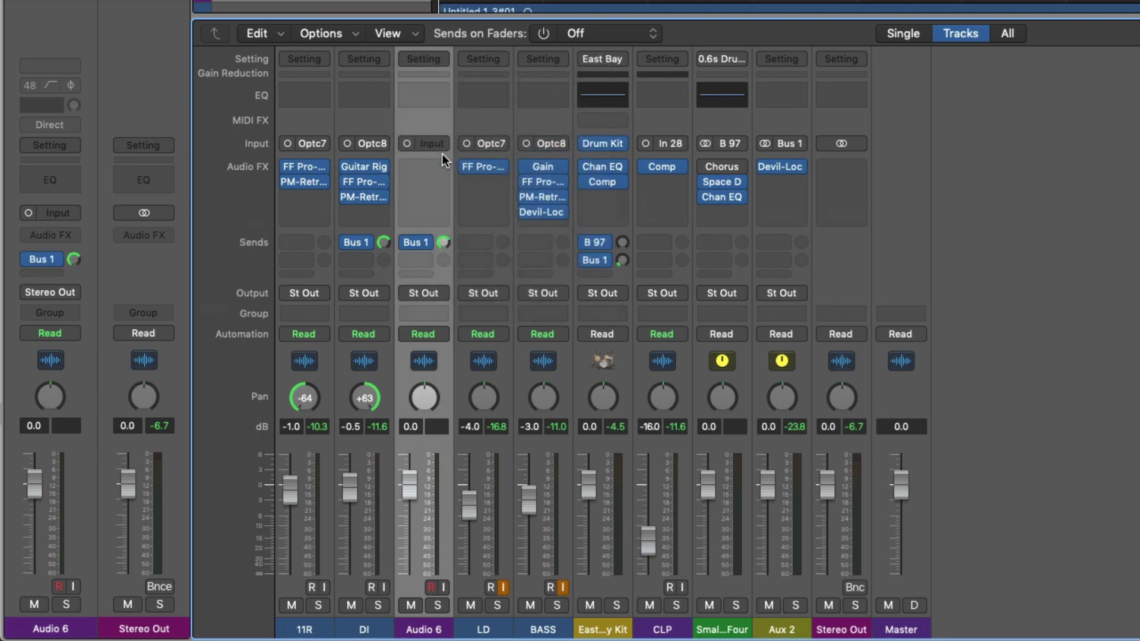